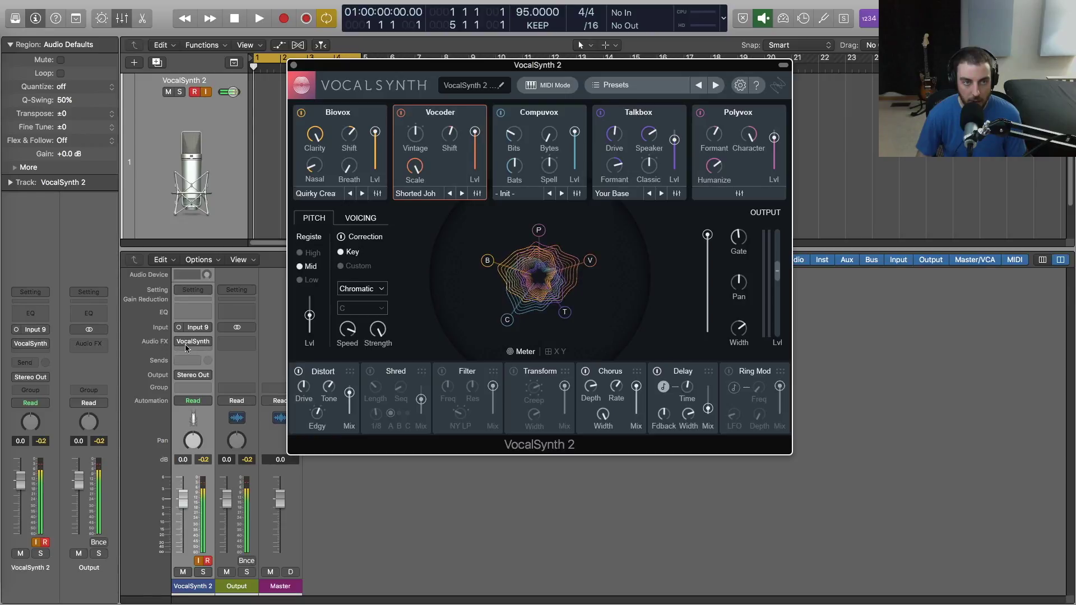
Switch the vocal track's VocalSynth 2 to Auto Mode, then bypass that insert
mouse_move(185, 345)
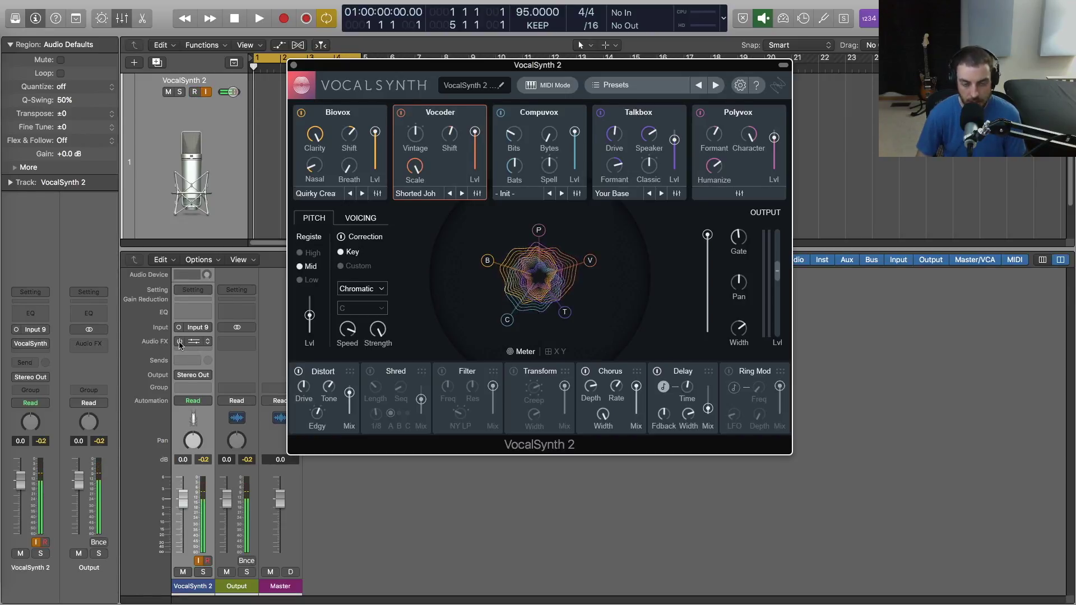
left_click(561, 85)
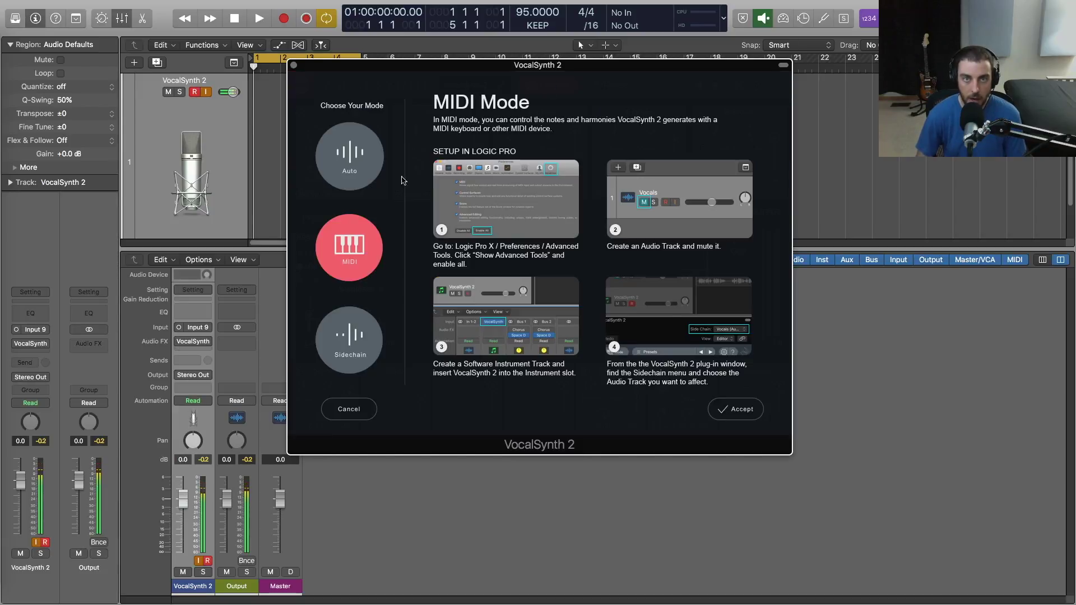
left_click(351, 160)
left_click(735, 411)
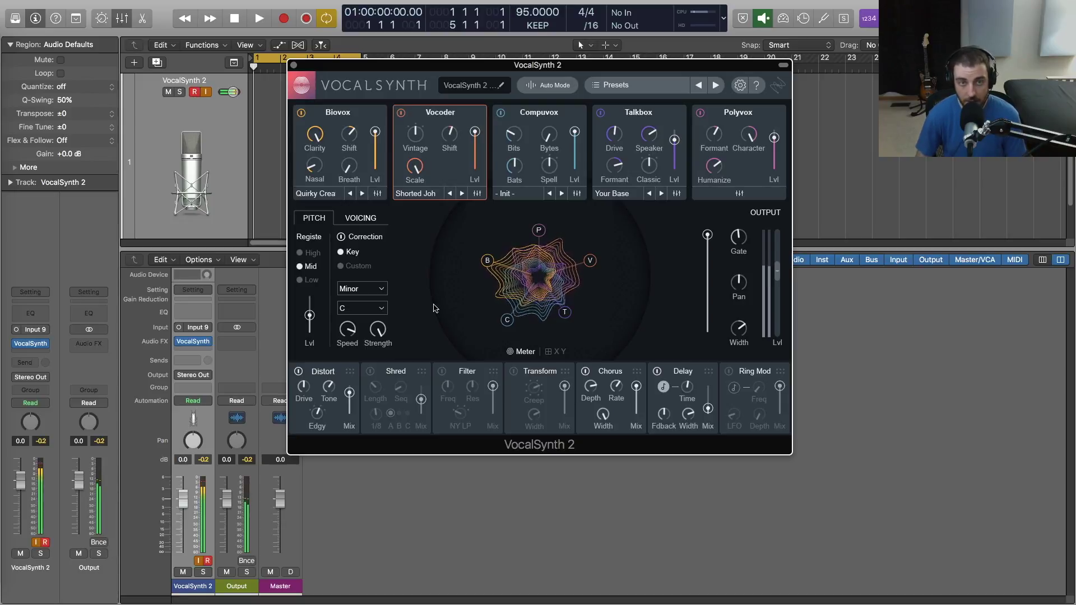
left_click(180, 344)
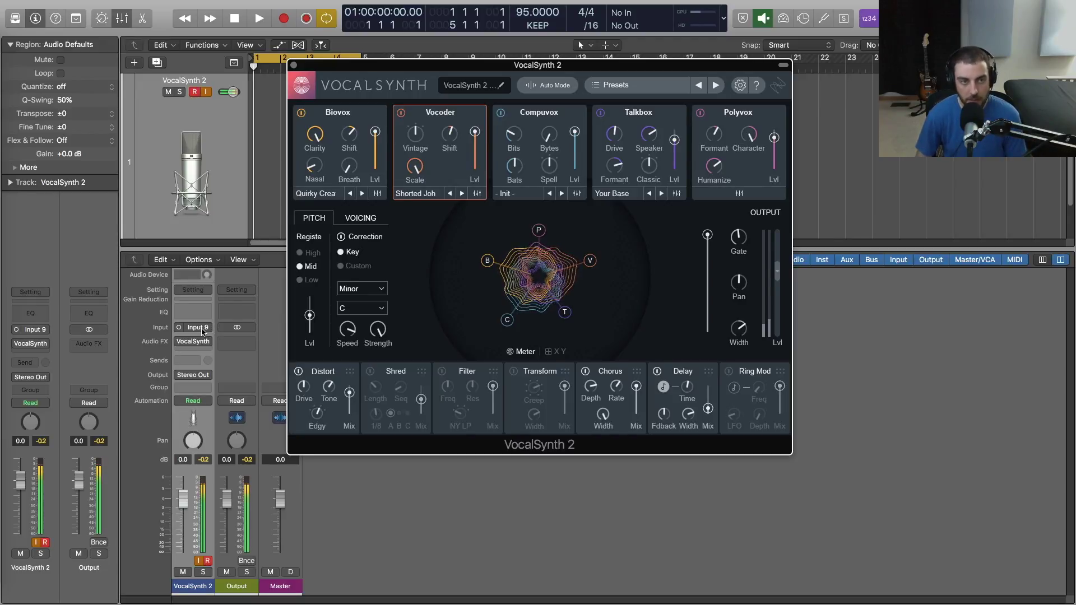
left_click(141, 6)
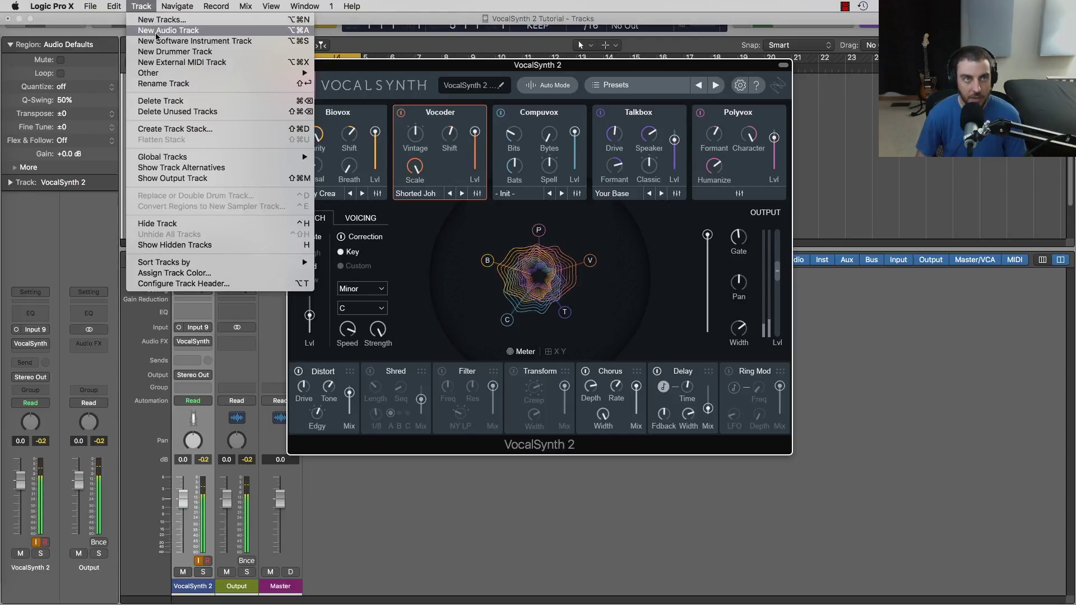
Create the Inst 1 software instrument track and close the VocalSynth 2 plug-in window
left_click(194, 41)
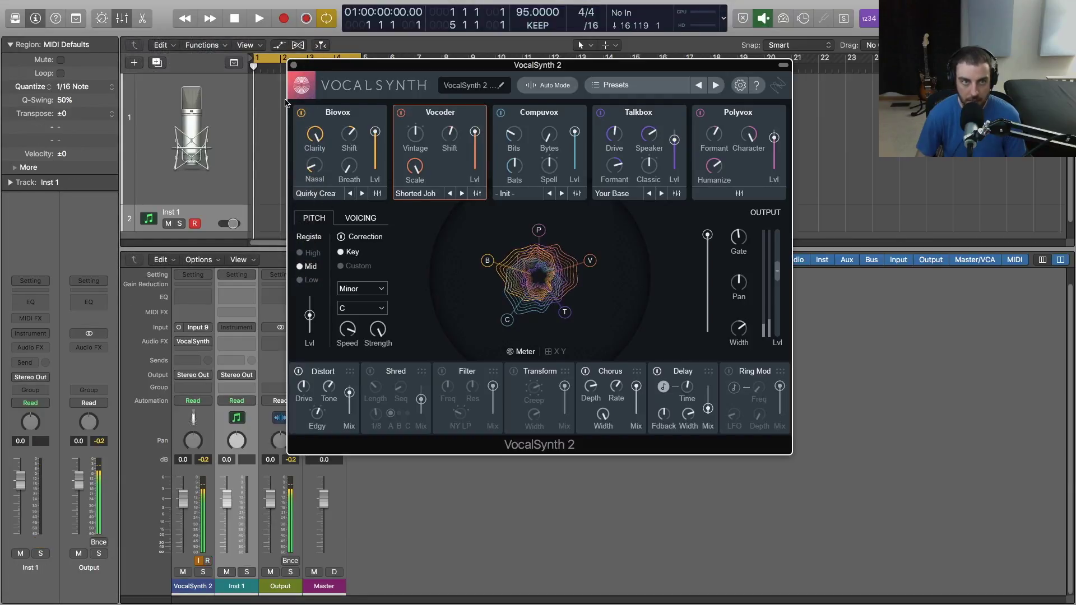
left_click(293, 65)
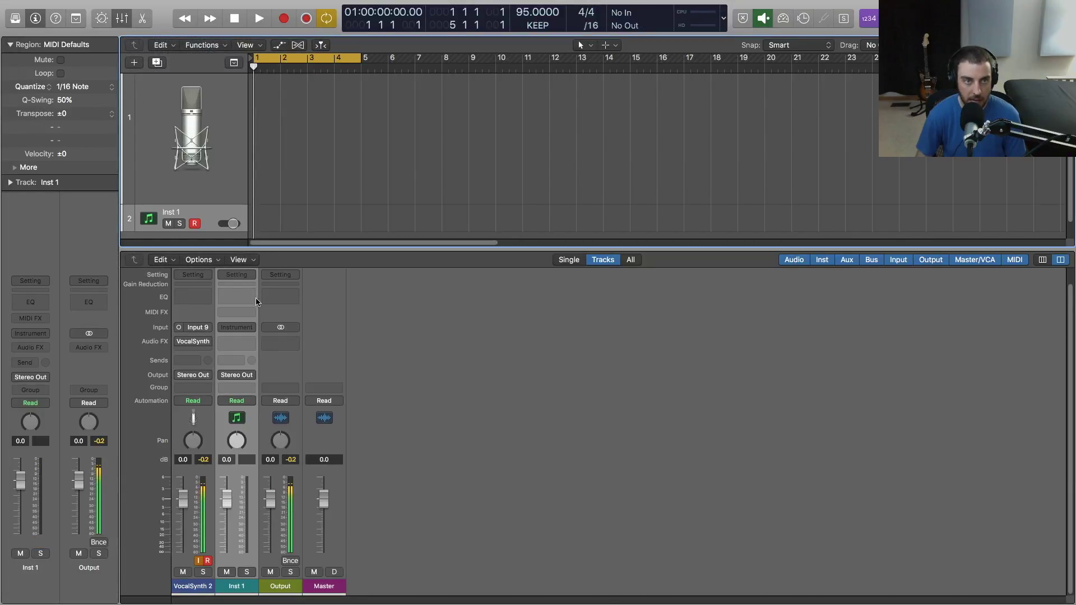
left_click(245, 330)
left_click(239, 325)
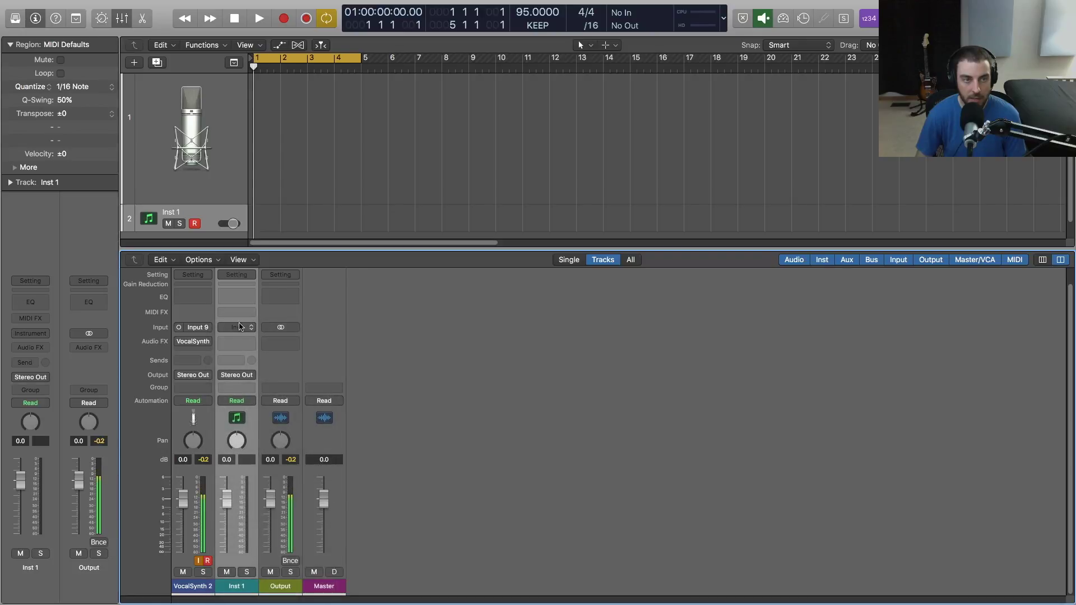
Browse Inst 1's Instrument slot to AU MIDI-controlled Effects > iZotope
left_click(248, 331)
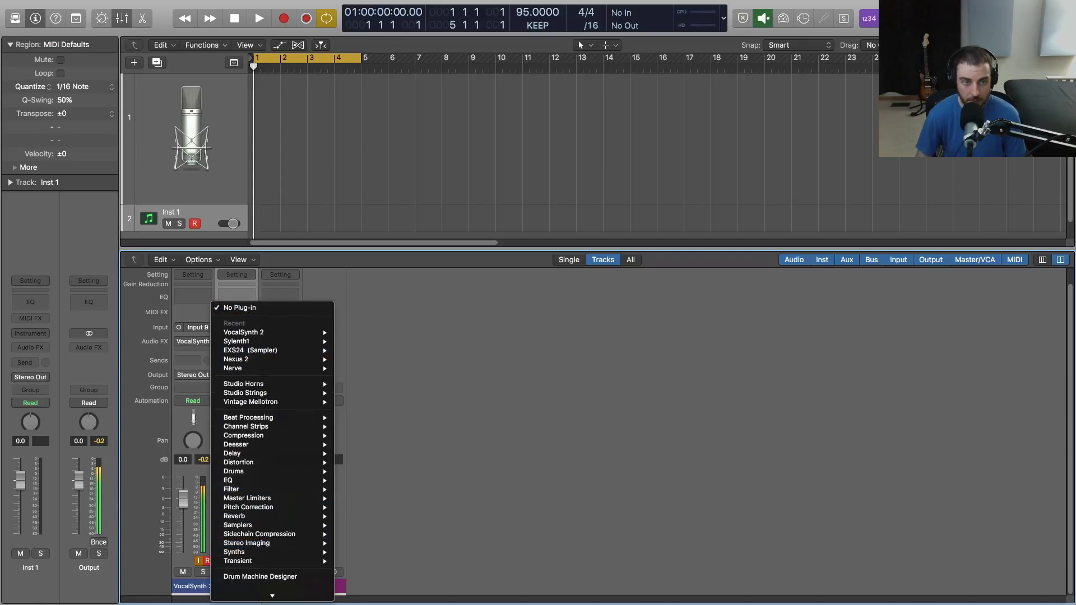
scroll(269, 532, "down", 3)
mouse_move(268, 587)
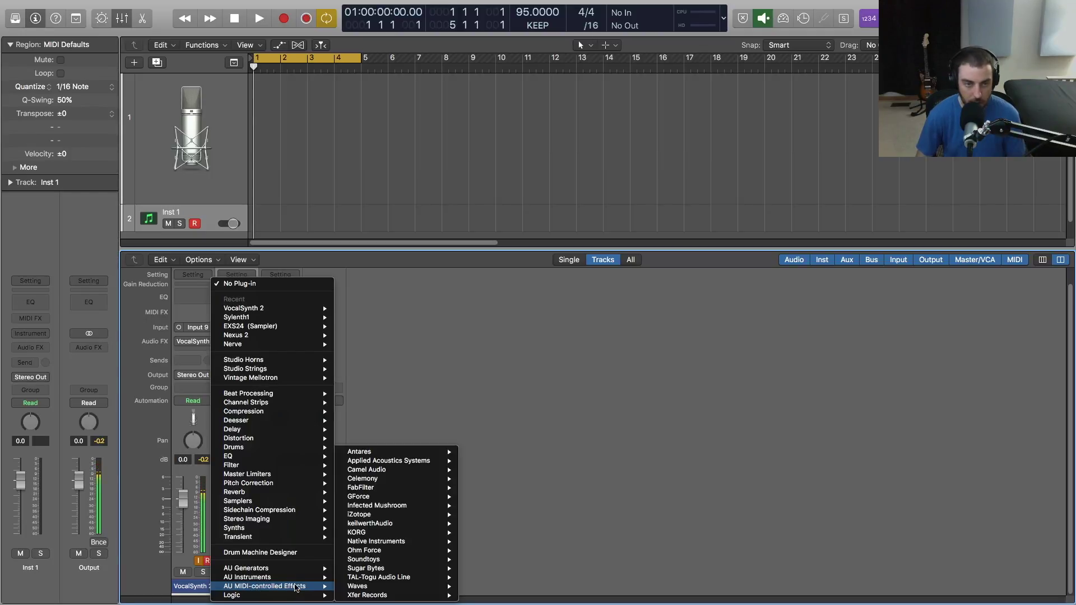
mouse_move(364, 516)
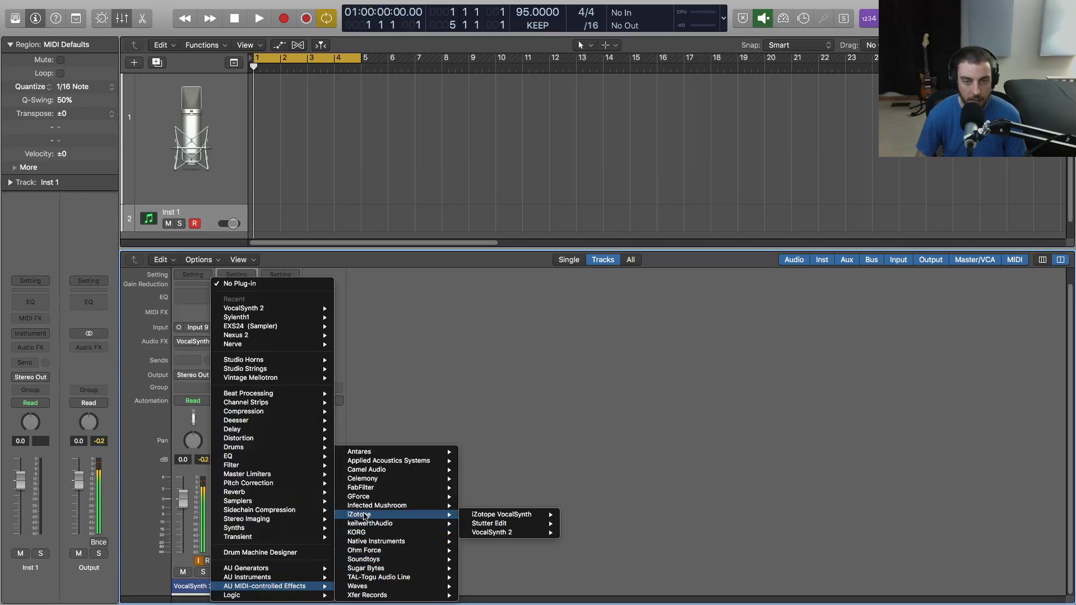
mouse_move(495, 535)
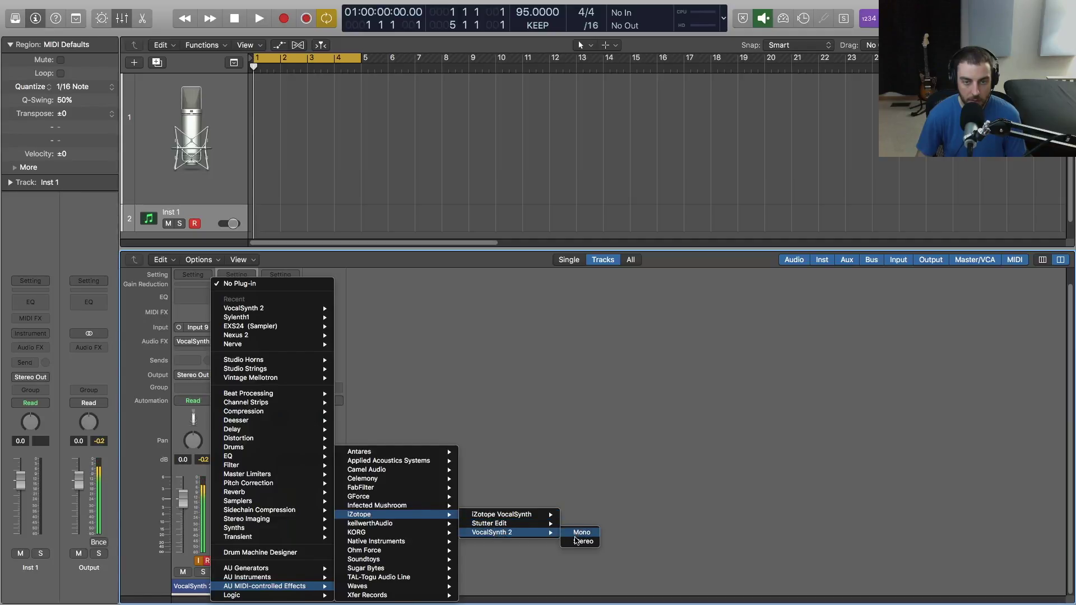
Insert VocalSynth 2 (Stereo) on Inst 1 and load the Classic 'By Myself' preset
left_click(583, 541)
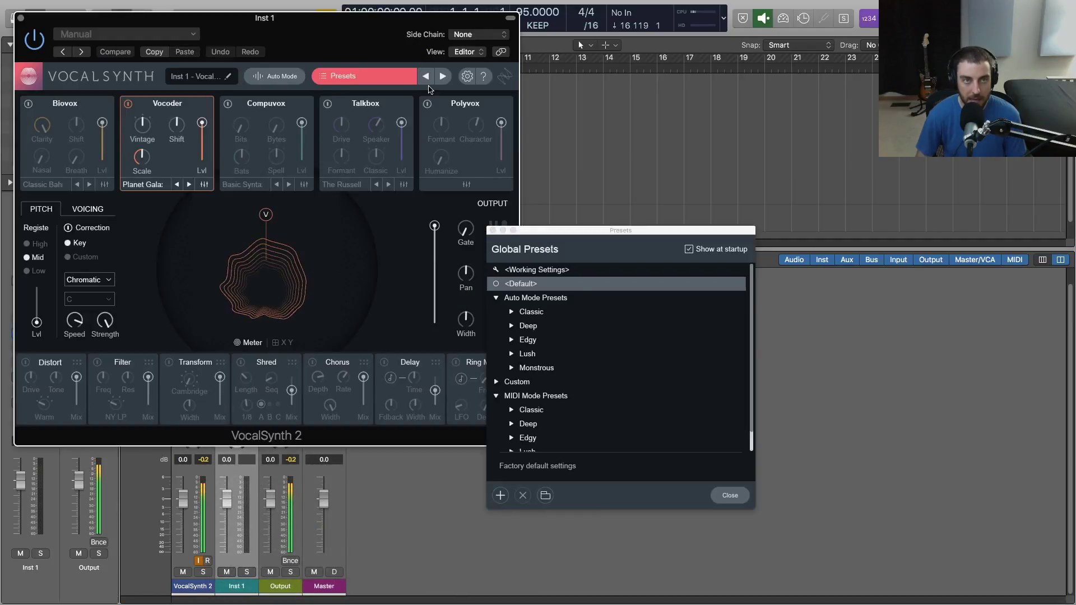
scroll(499, 365, "down", 2)
left_click(496, 354)
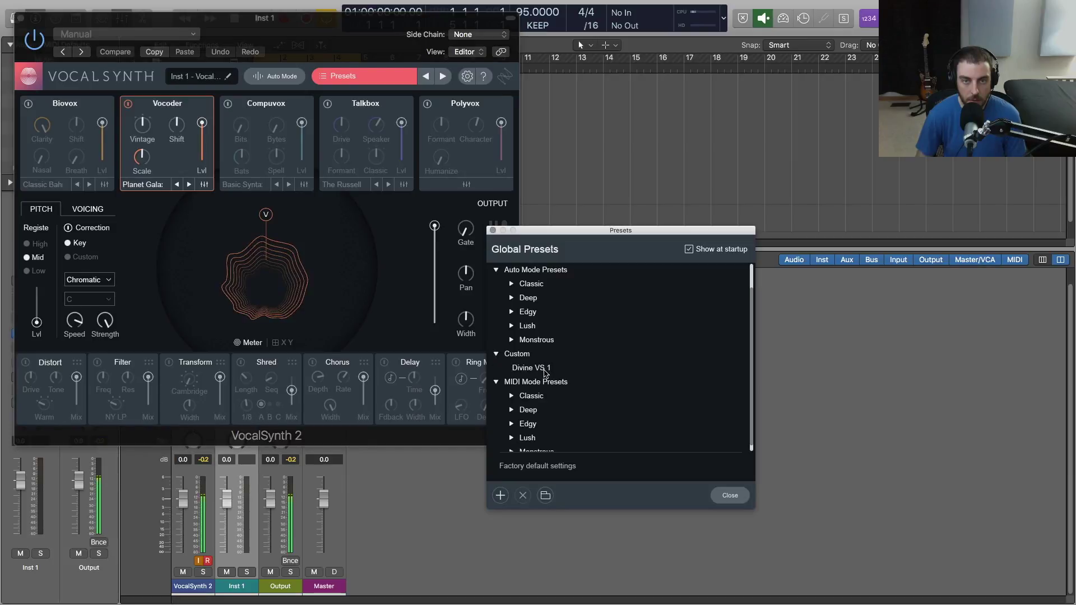
scroll(521, 314, "up", 2)
left_click(511, 313)
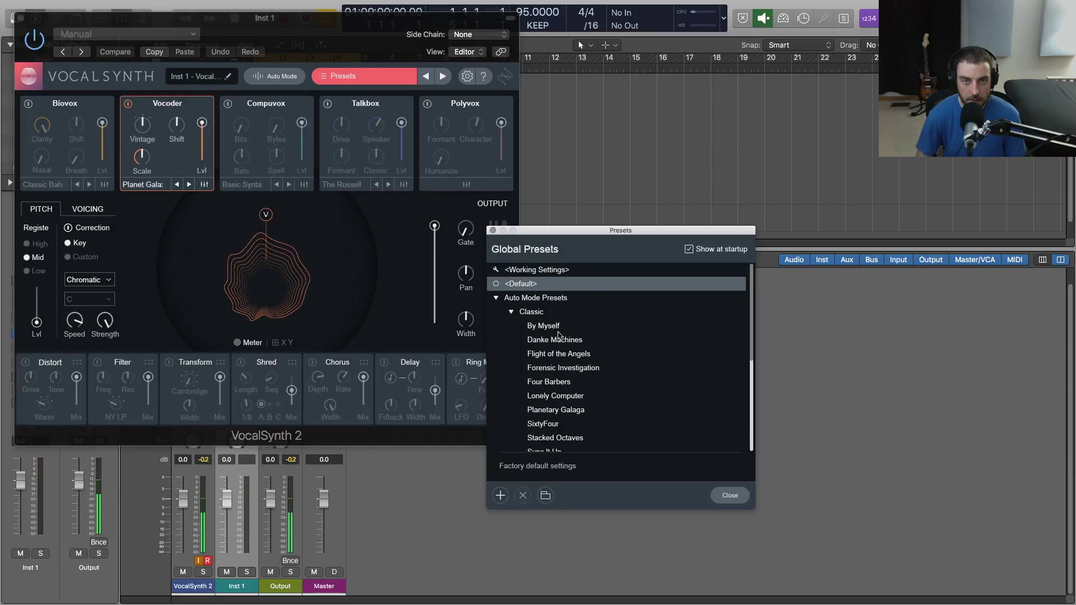
left_click(552, 327)
Close the presets dialog and move the VocalSynth window toward the screen centre
left_click(730, 495)
left_click_drag(316, 39, 636, 90)
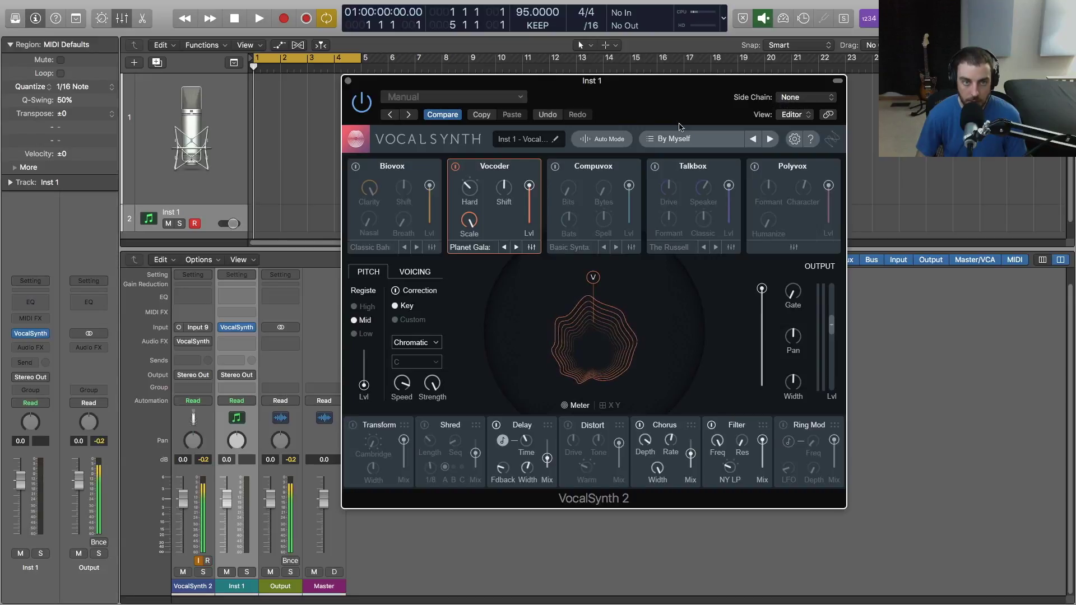
left_click(200, 376)
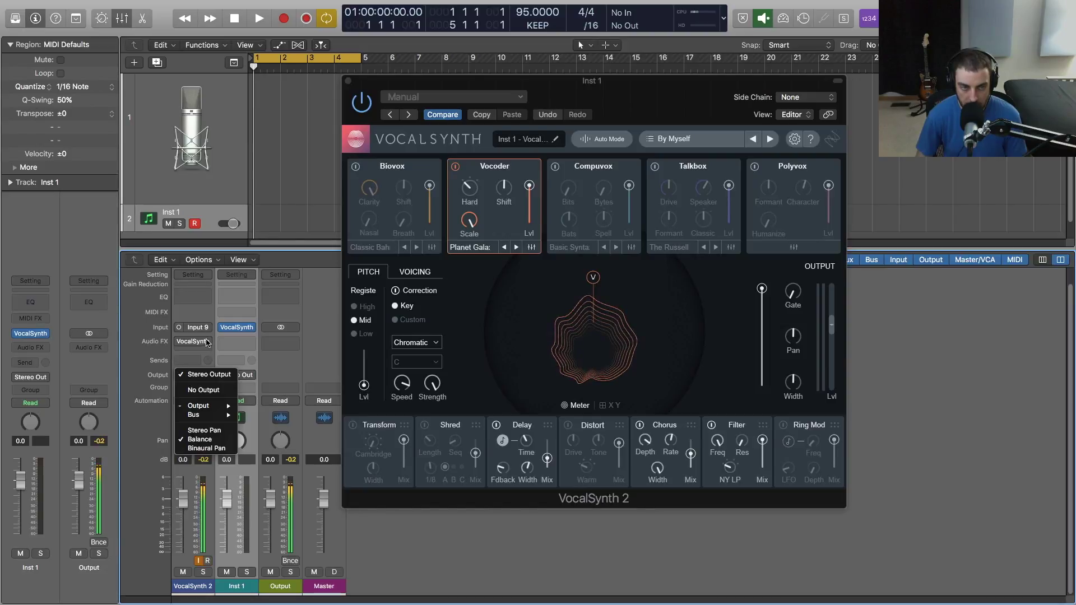
Route the VocalSynth 2 vocal track's output to Bus 1
mouse_move(203, 415)
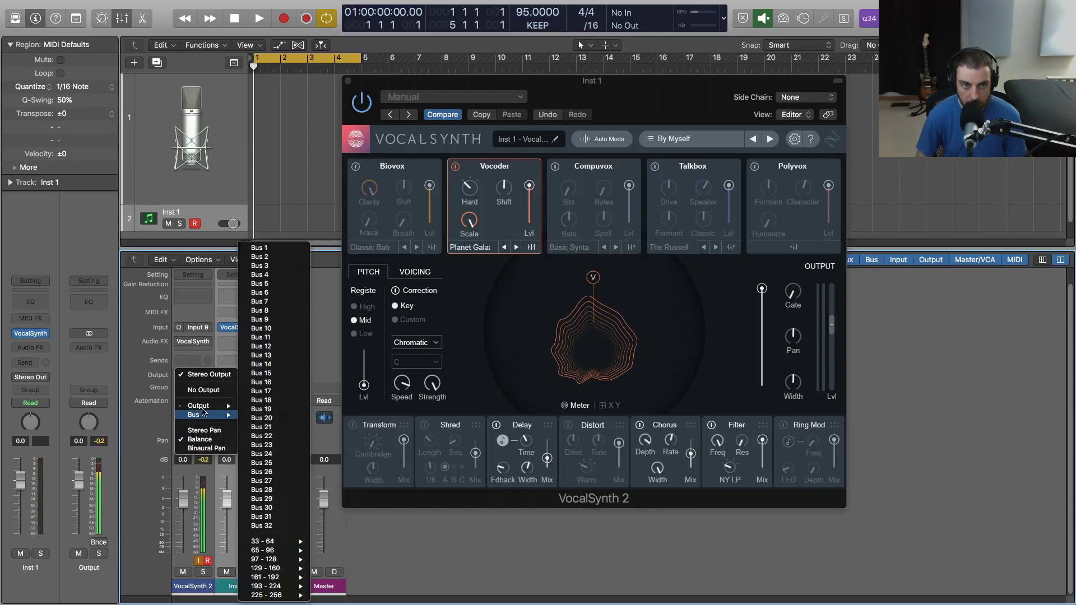
key("Escape")
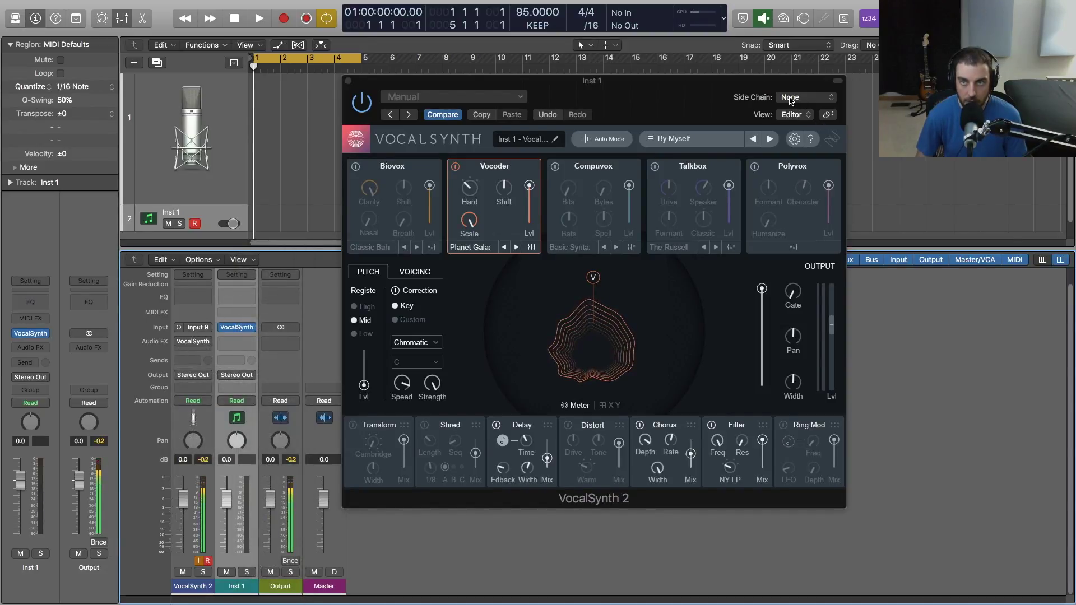
left_click(789, 98)
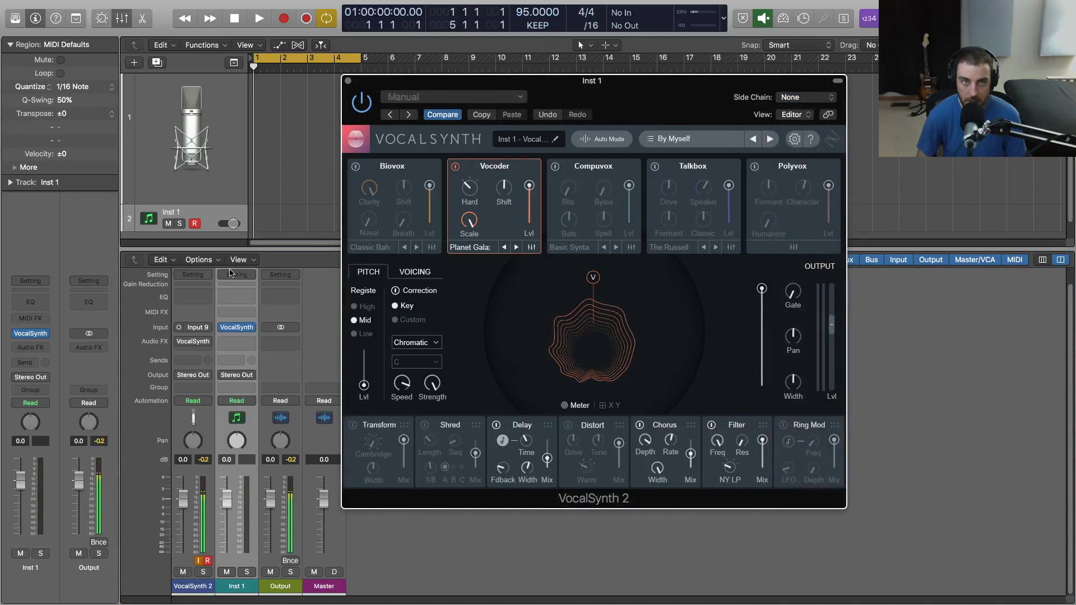
key("Escape")
left_click(202, 375)
mouse_move(204, 415)
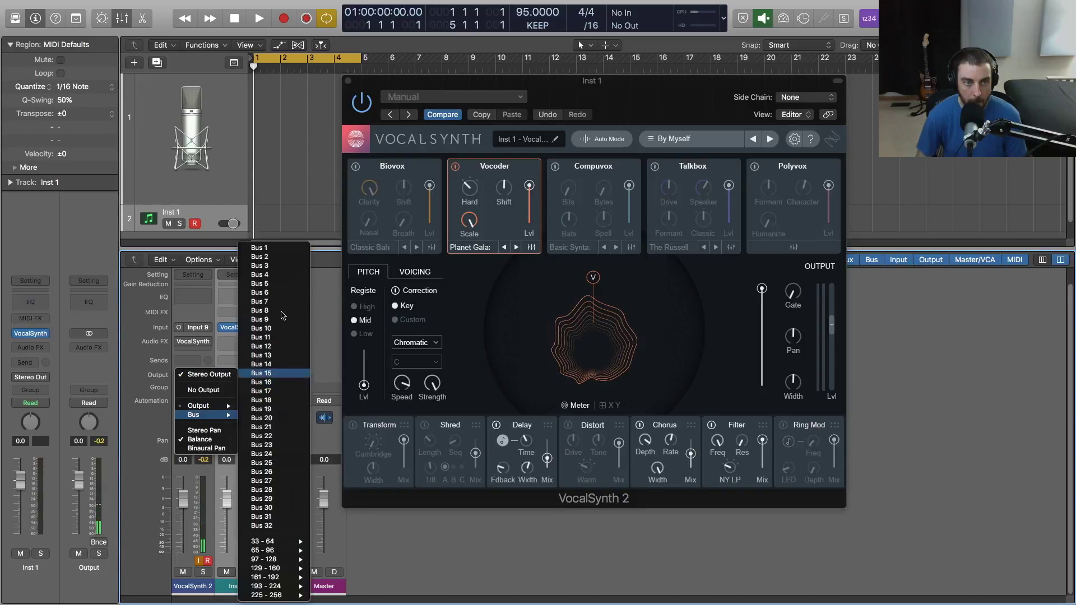
left_click(278, 248)
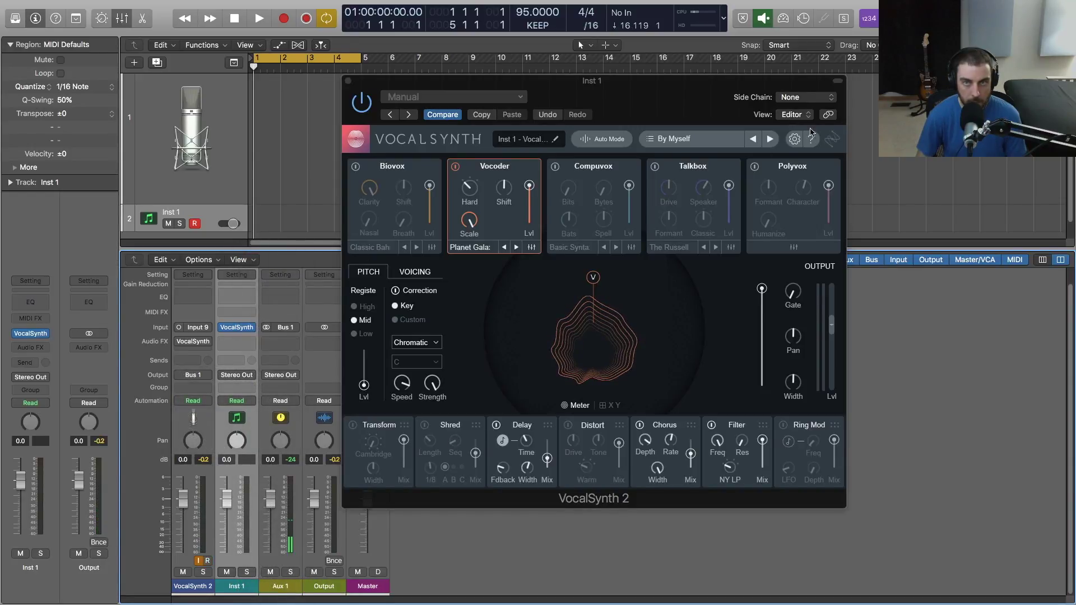
Set Inst 1's VocalSynth 2 side chain source to Bus 1
left_click(800, 98)
left_click(814, 498)
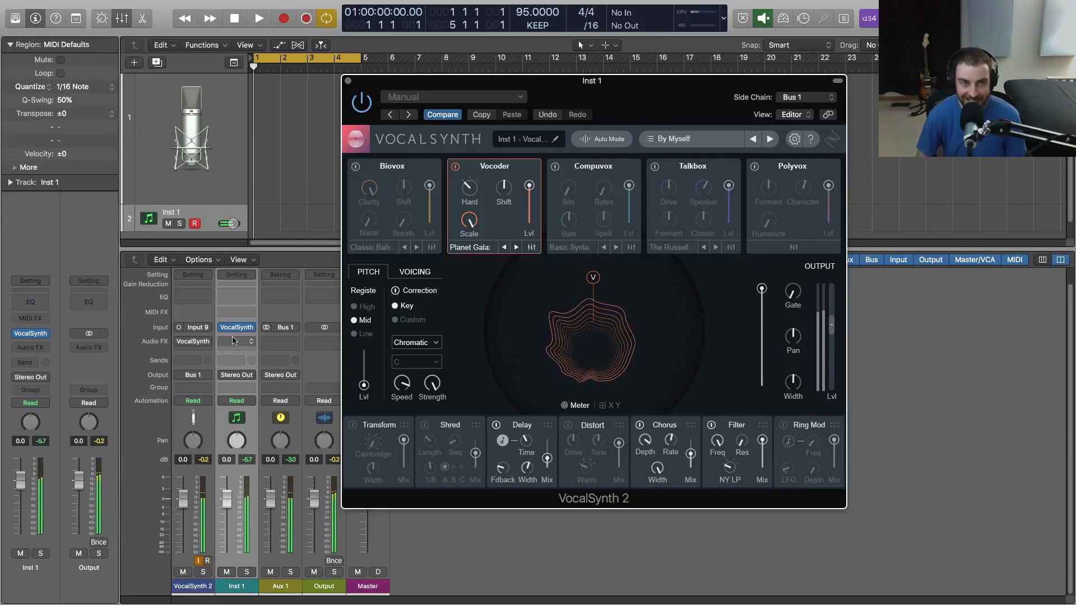
mouse_move(224, 331)
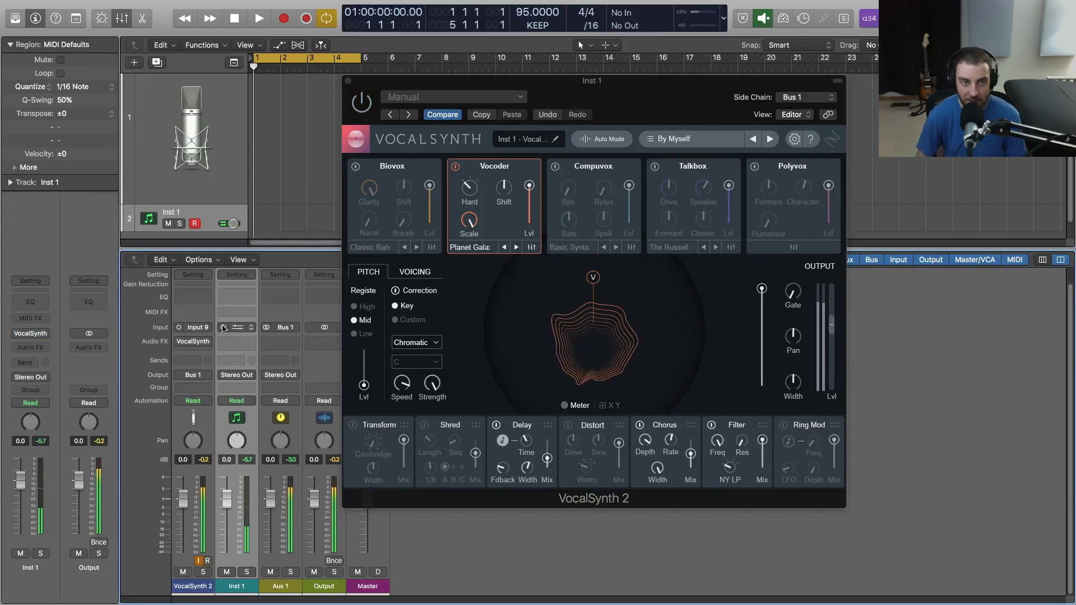
Change Inst 1's VocalSynth 2 from Auto Mode to MIDI Mode and accept
left_click(585, 141)
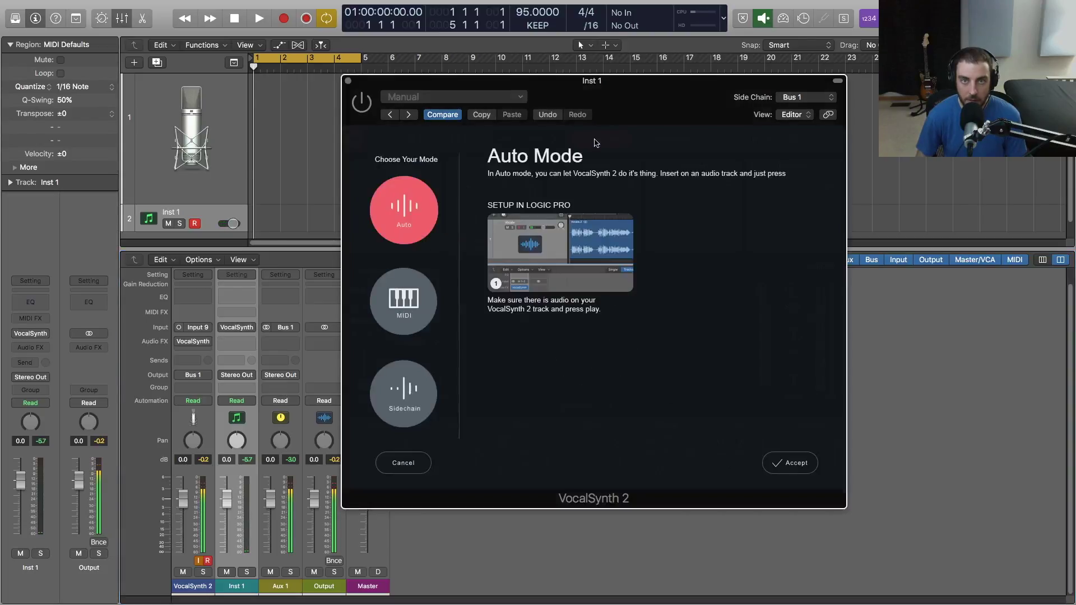
left_click(404, 316)
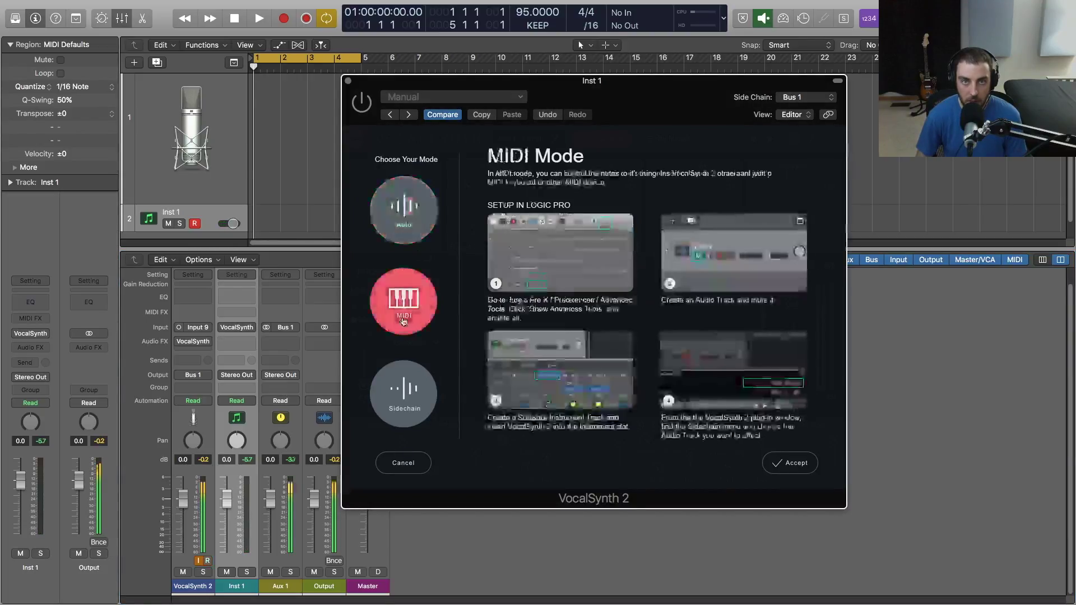
left_click(782, 465)
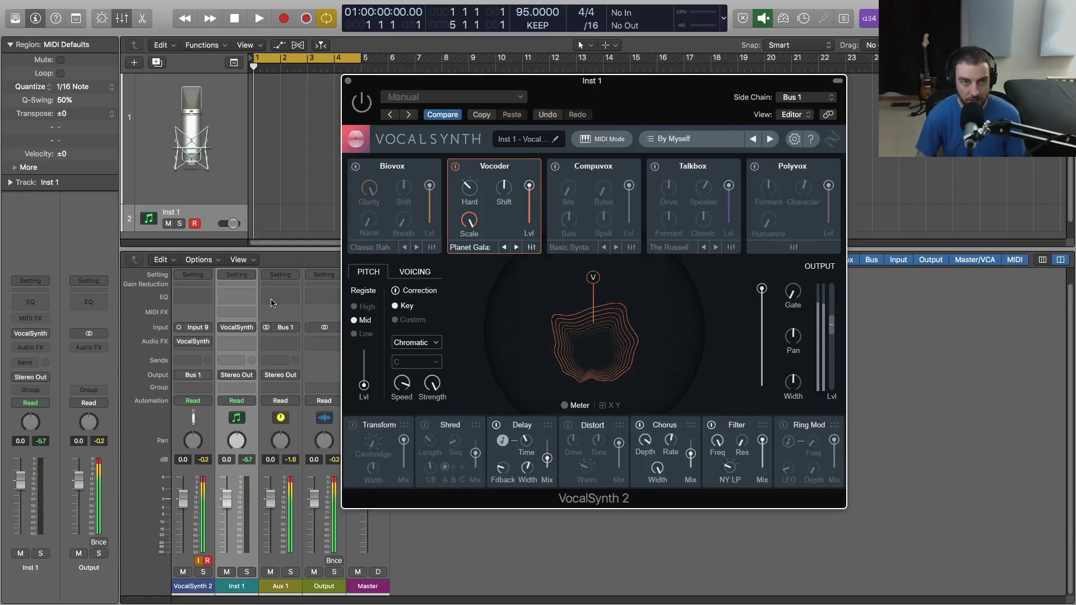
Set the Aux 1 channel's output to No Output, muting the Bus 1 return
left_click(290, 466)
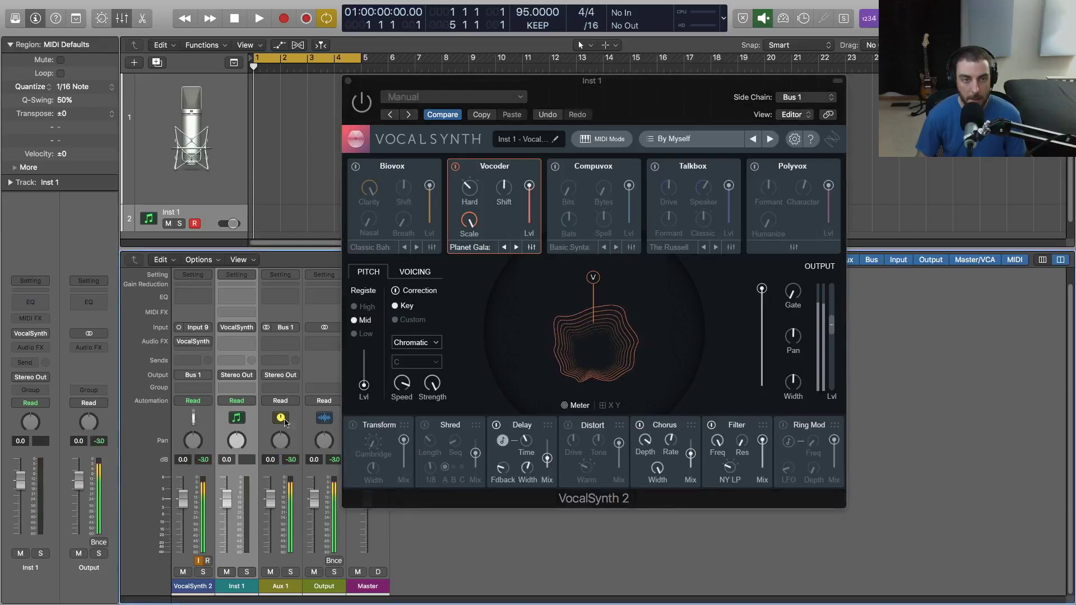
left_click(281, 375)
left_click(283, 381)
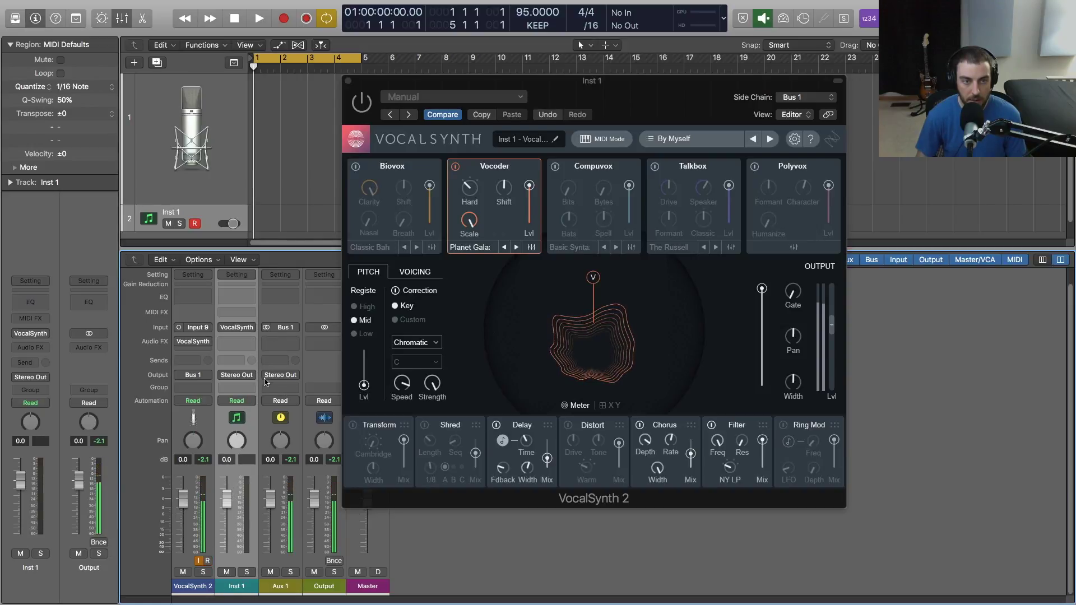
left_click(278, 327)
left_click(284, 302)
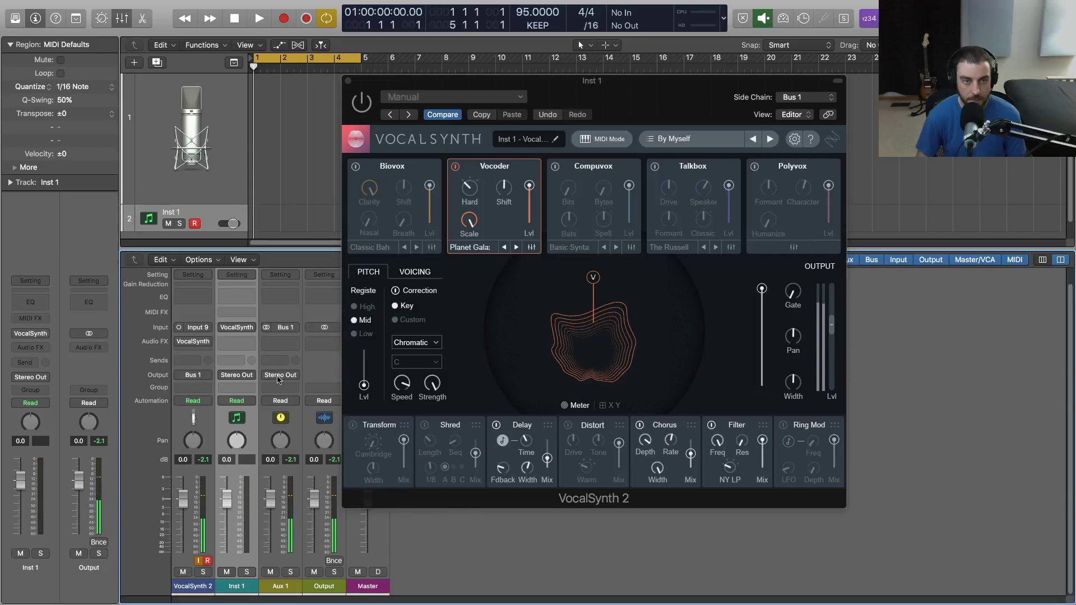
left_click(281, 375)
left_click(286, 390)
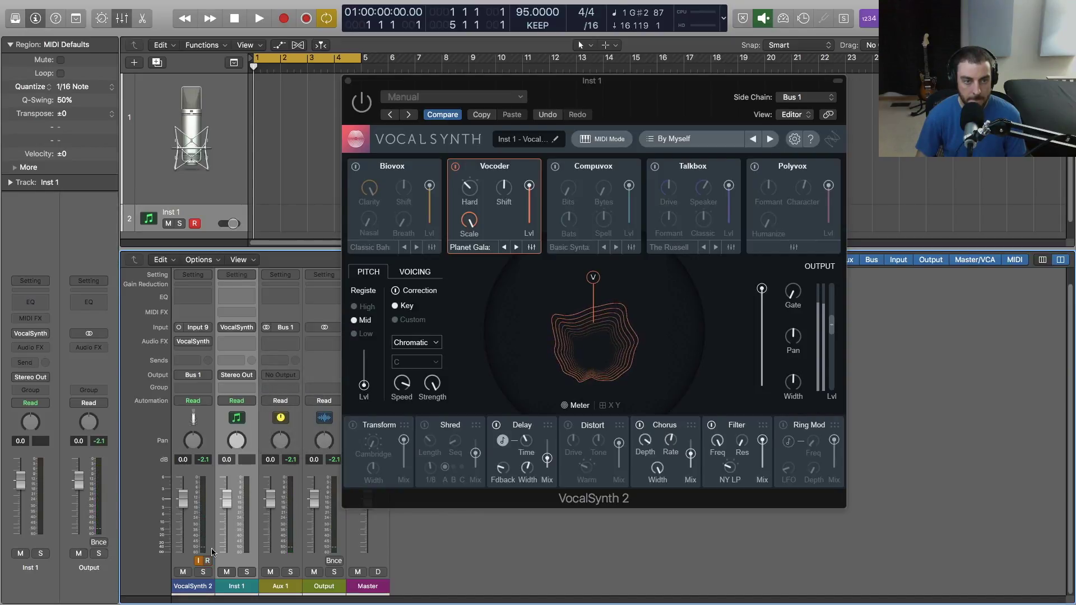